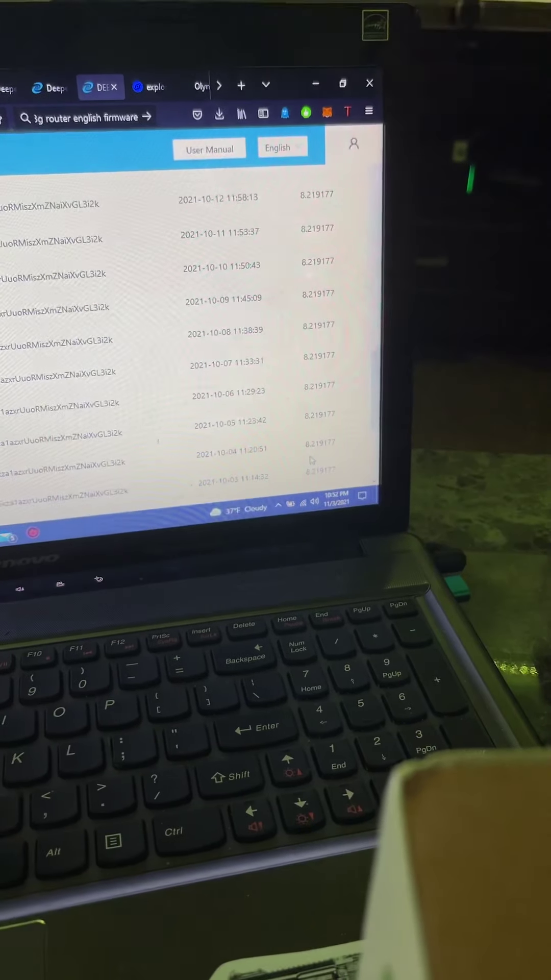
pyautogui.scroll(3, 316, 462)
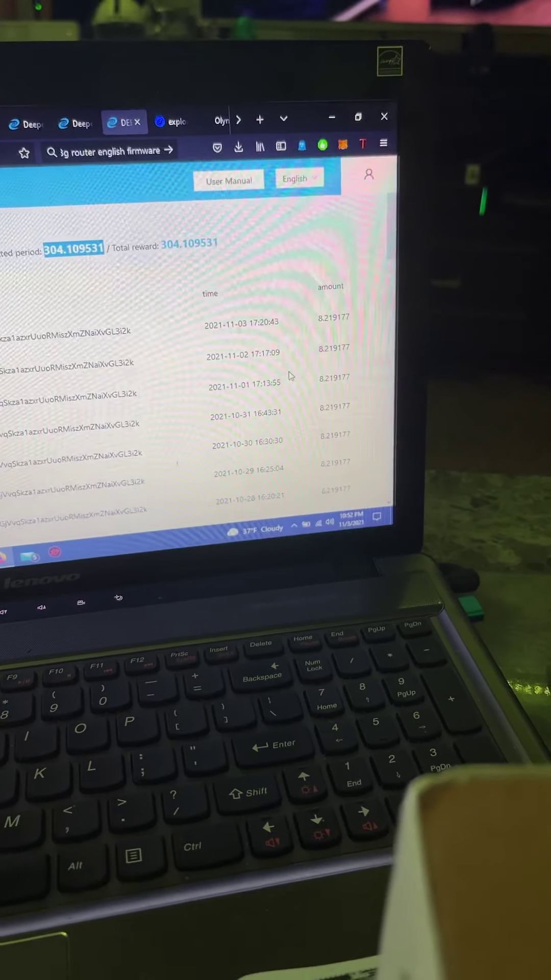
pyautogui.scroll(3, 291, 376)
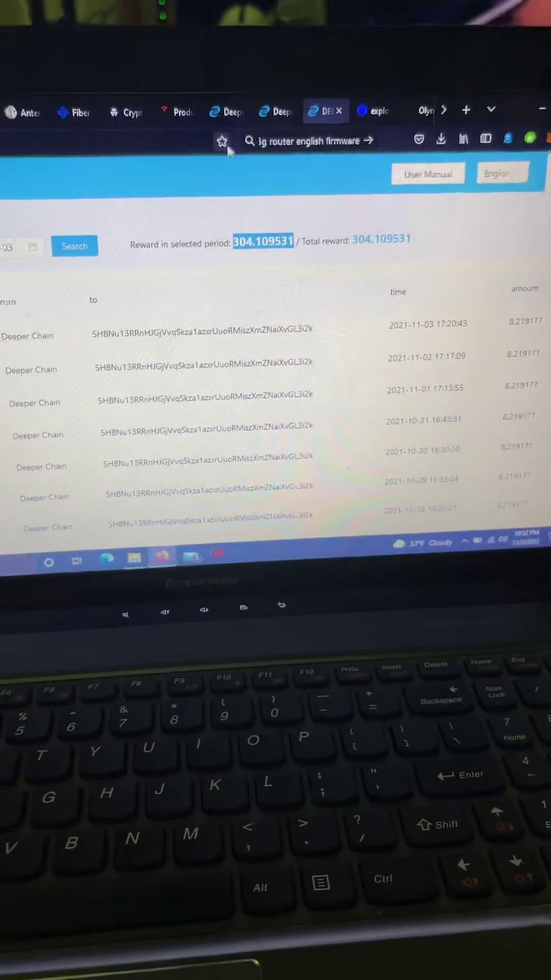
# Switch to the wallet balance page showing the rising DPR balance chart
pyautogui.click(208, 108)
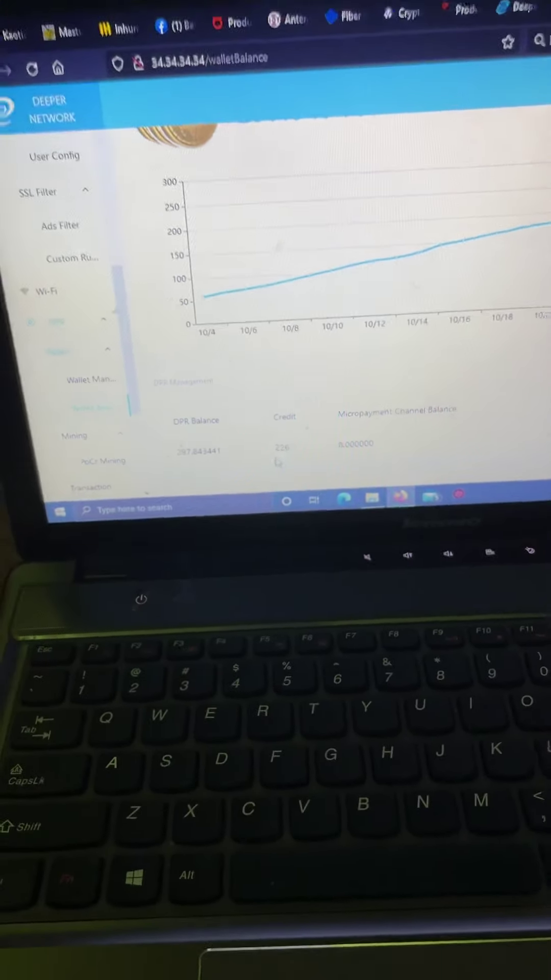
pyautogui.scroll(3, 259, 459)
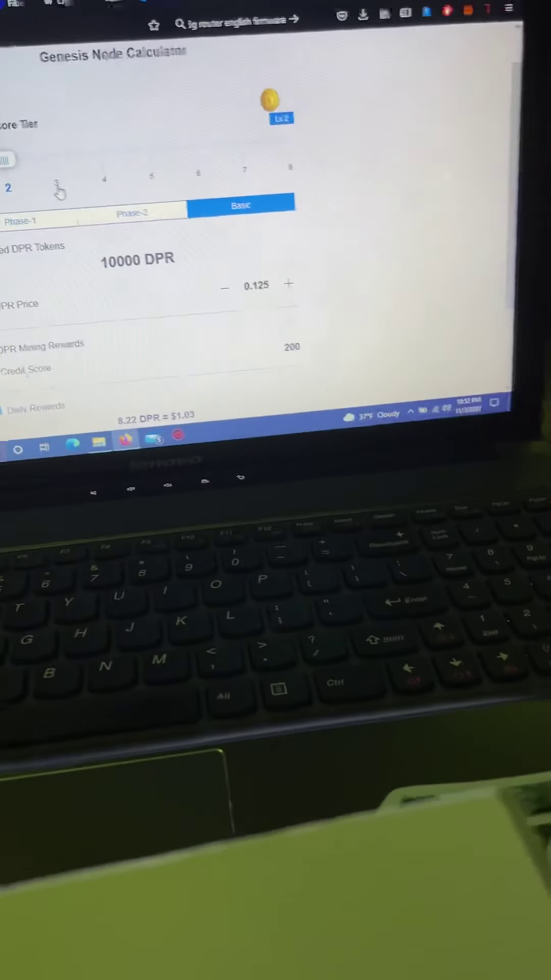
# Move the Credit Score Tier slider through 3 and 4 up to 8, yielding 164.38 DPR daily
pyautogui.click(43, 182)
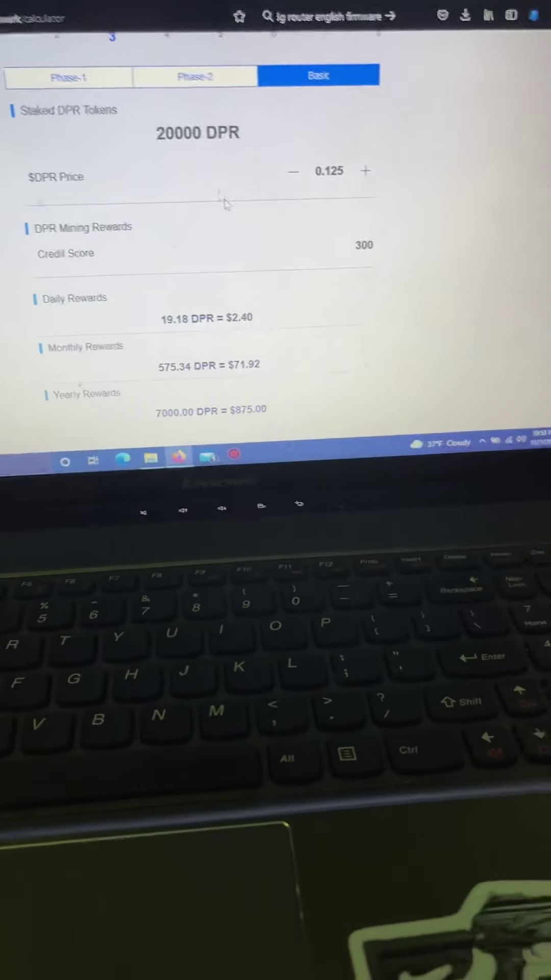
pyautogui.scroll(3, 210, 217)
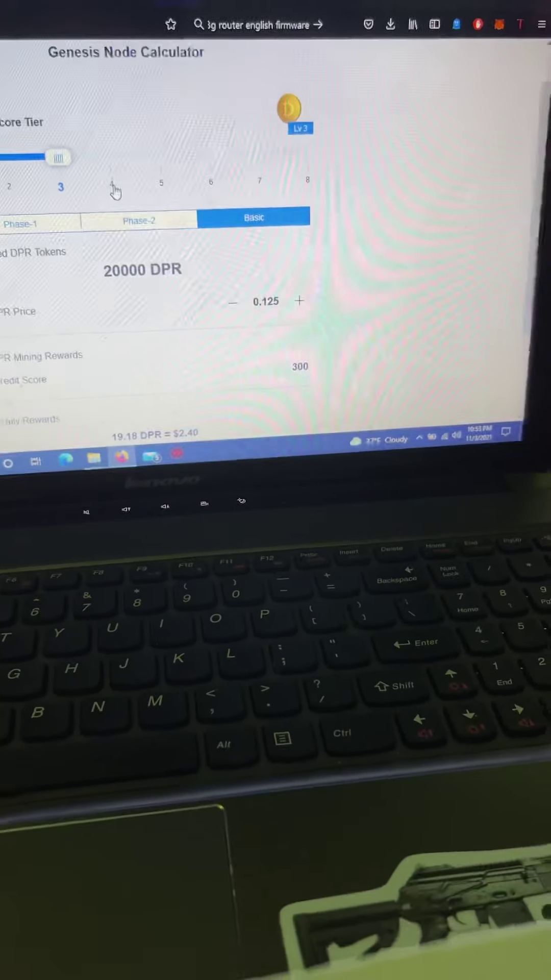
pyautogui.click(149, 175)
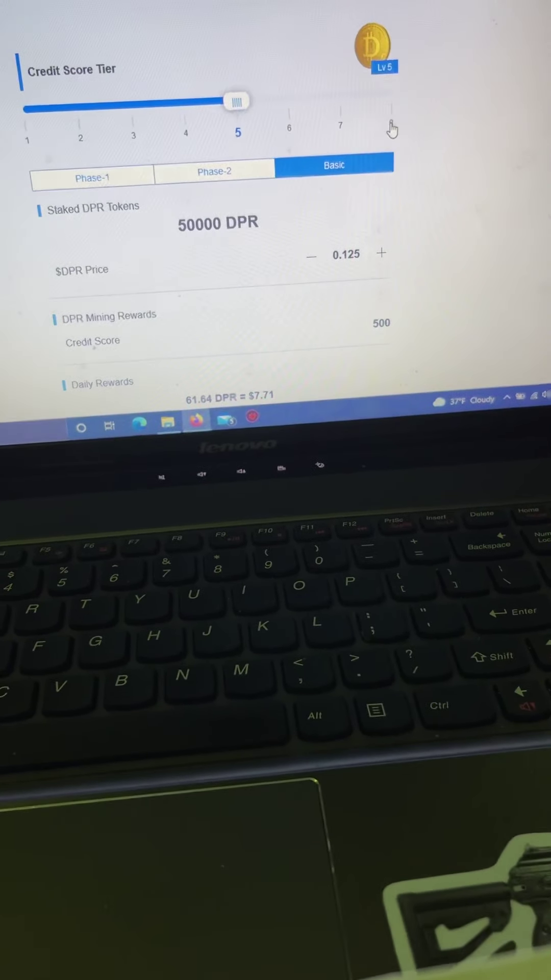
pyautogui.click(395, 130)
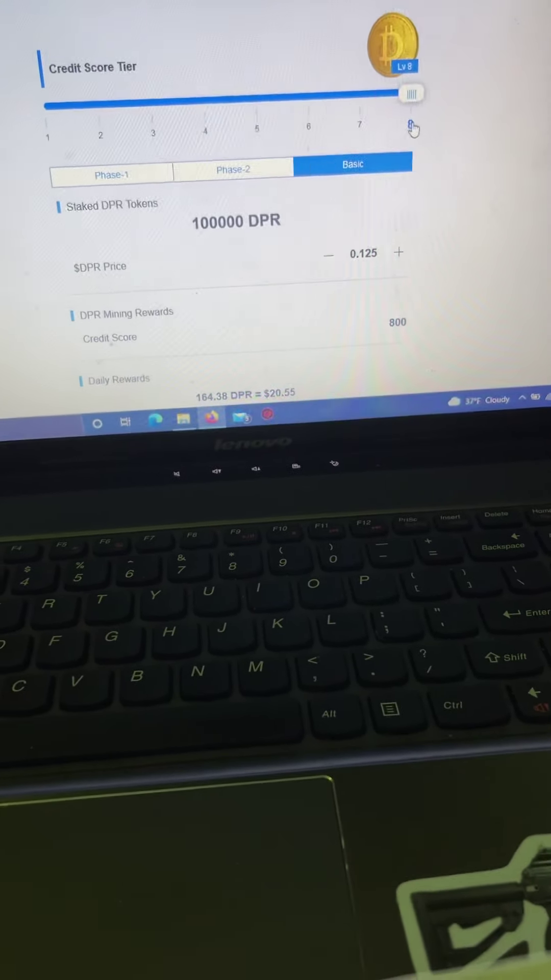
pyautogui.scroll(-1, 511, 285)
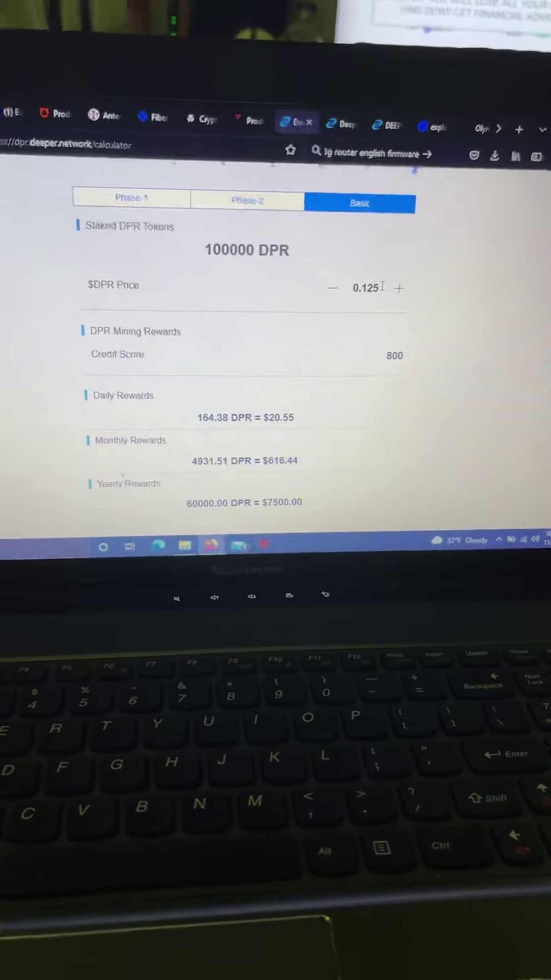
# Step the $DPR price up to 0.205, then go back to the 297.843441 DPR wallet page
pyautogui.click(412, 286)
pyautogui.click(412, 287)
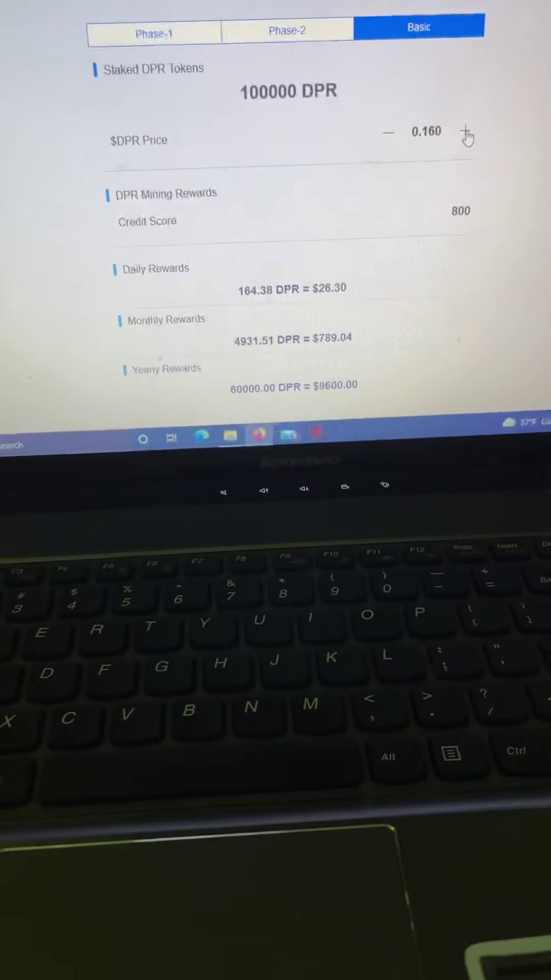
pyautogui.click(472, 130)
pyautogui.click(473, 131)
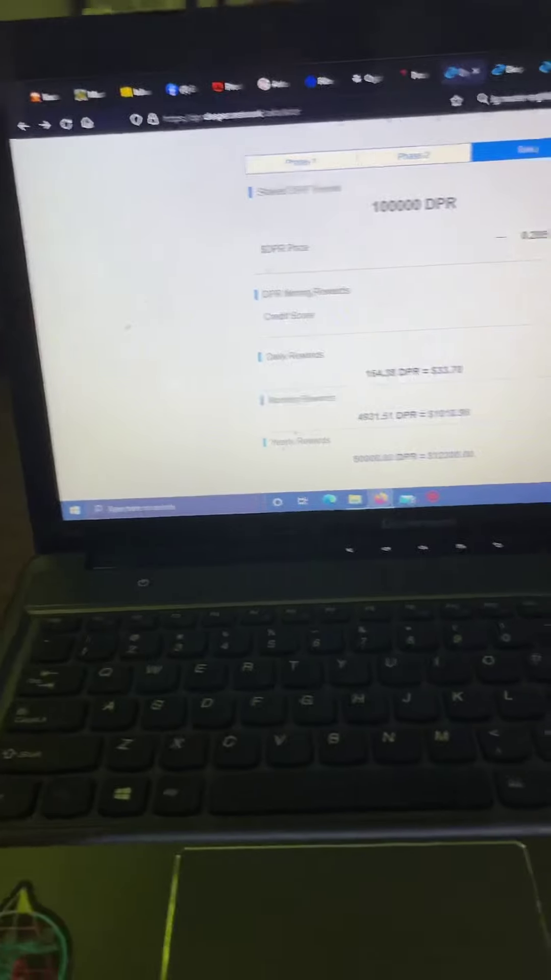
pyautogui.scroll(3, 383, 306)
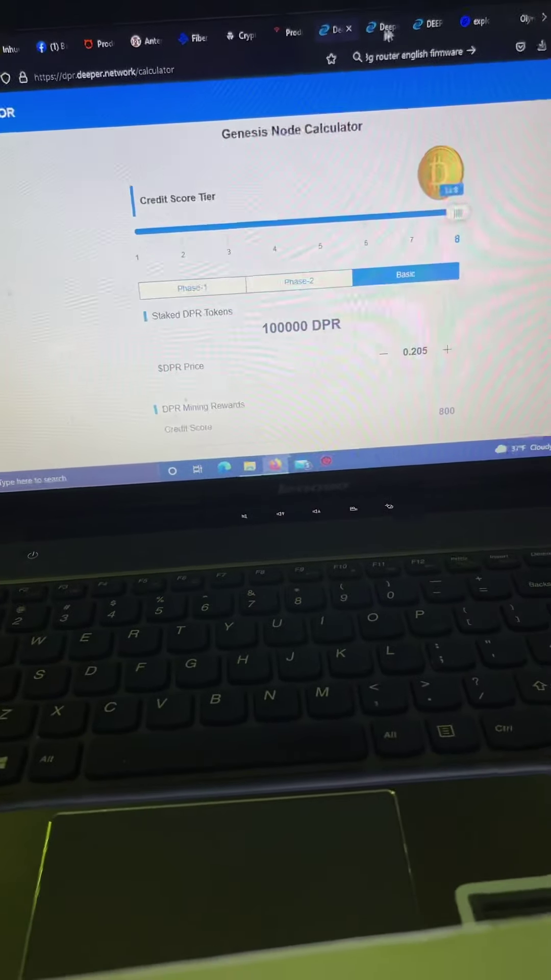
pyautogui.click(428, 25)
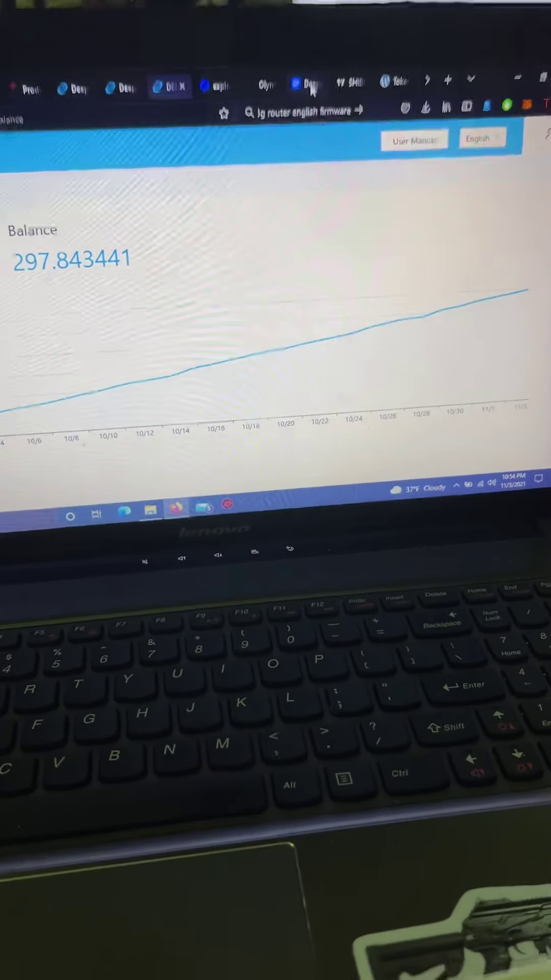
# View 304.109531 DPR priced at $37.74, then return to the daily 8.219177 DPR reward log
pyautogui.click(315, 105)
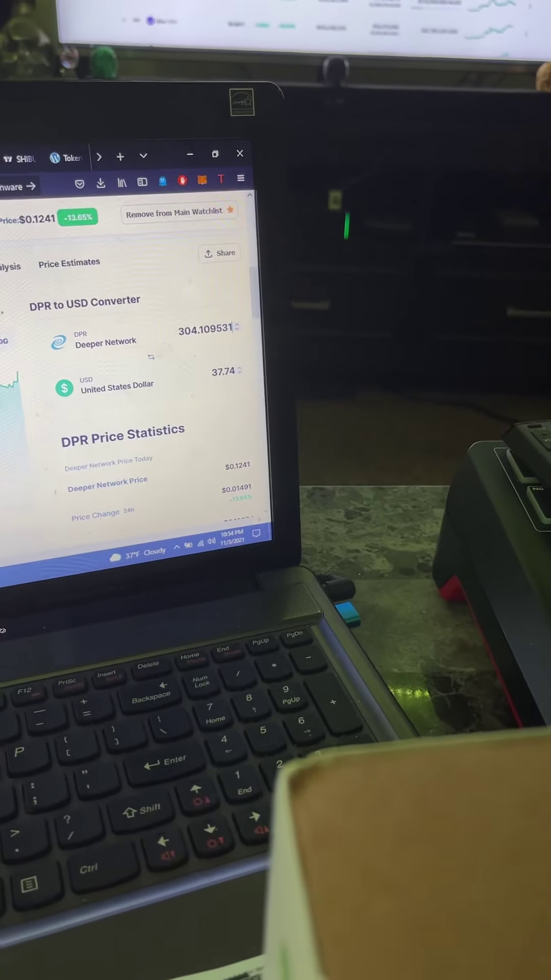
pyautogui.hotkey('ctrl', 'Tab')
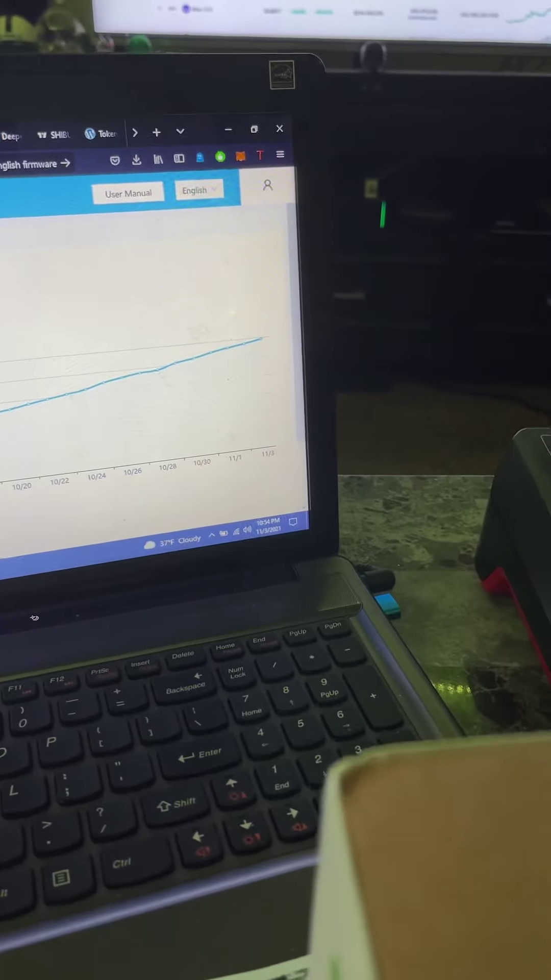
pyautogui.scroll(-5, 146, 361)
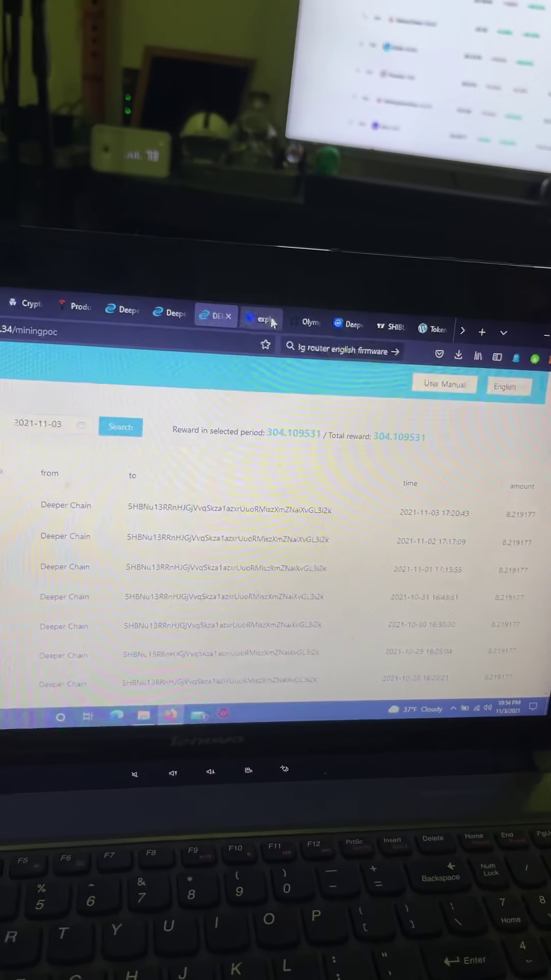
# Switch to the CoinMarketCap tab, which shows PlanetWatch at $0.3499 per PLANETS
pyautogui.click(347, 318)
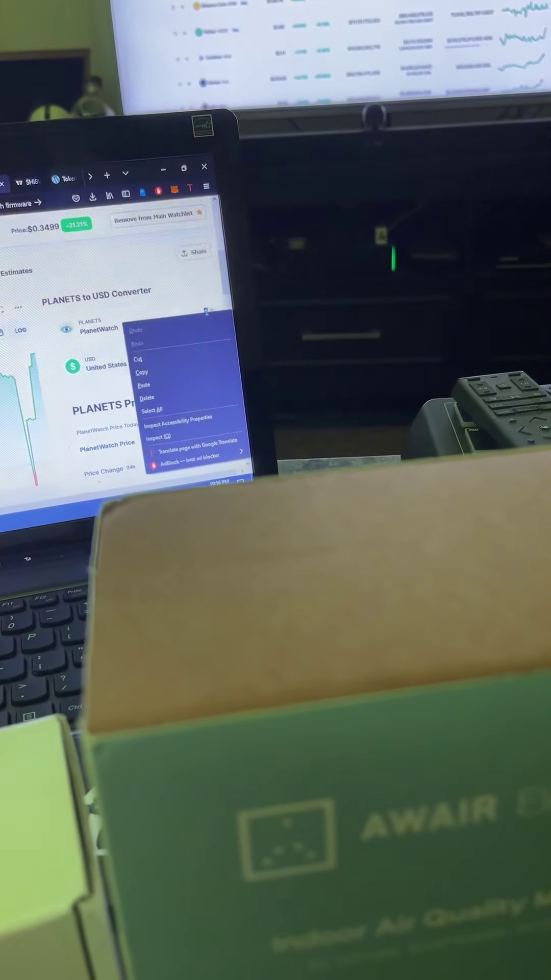
# Paste 23.07 into the PLANETS converter field, valuing it at $8.07
pyautogui.click(156, 379)
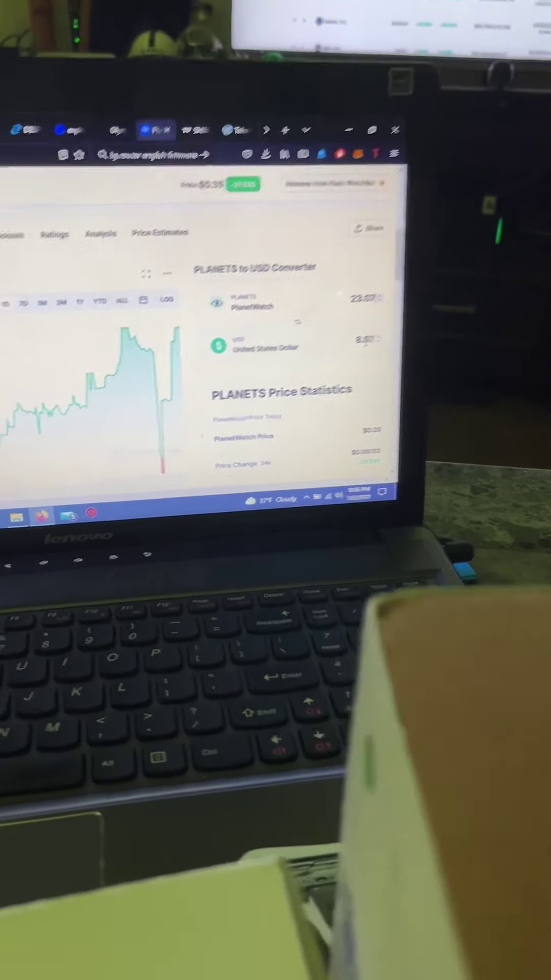
pyautogui.scroll(3, 410, 402)
pyautogui.scroll(-2, 410, 402)
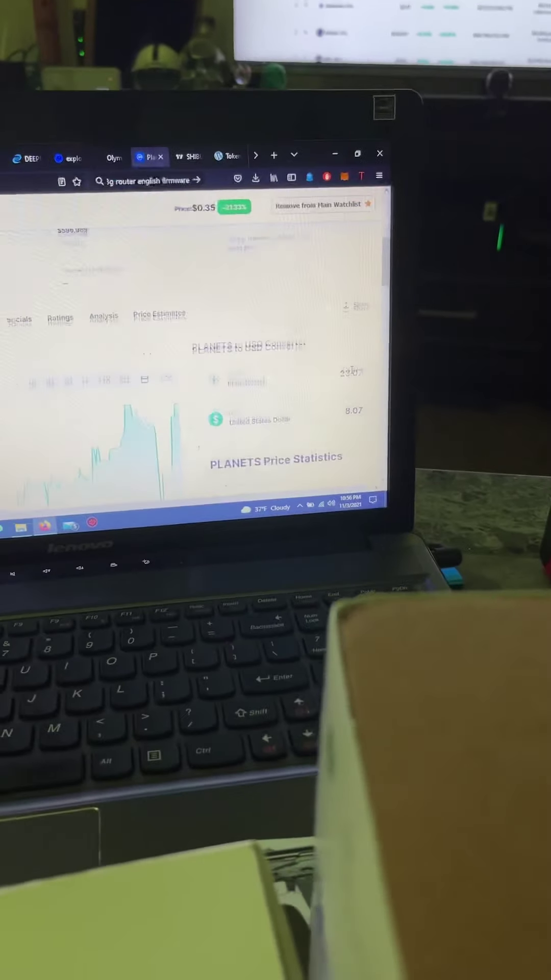